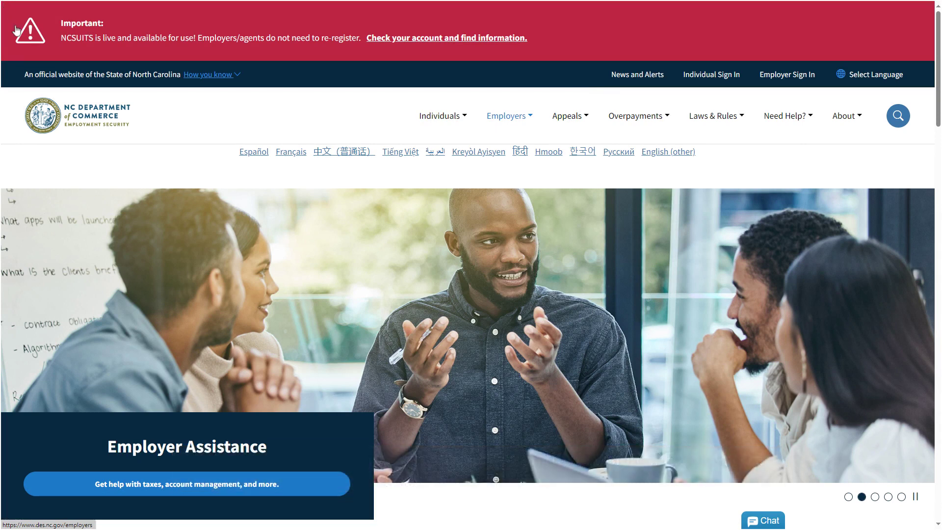
Step: Go from Employers > Third-Party Administrators and Agents to the Create or Update an Employer Account page
left_click(529, 118)
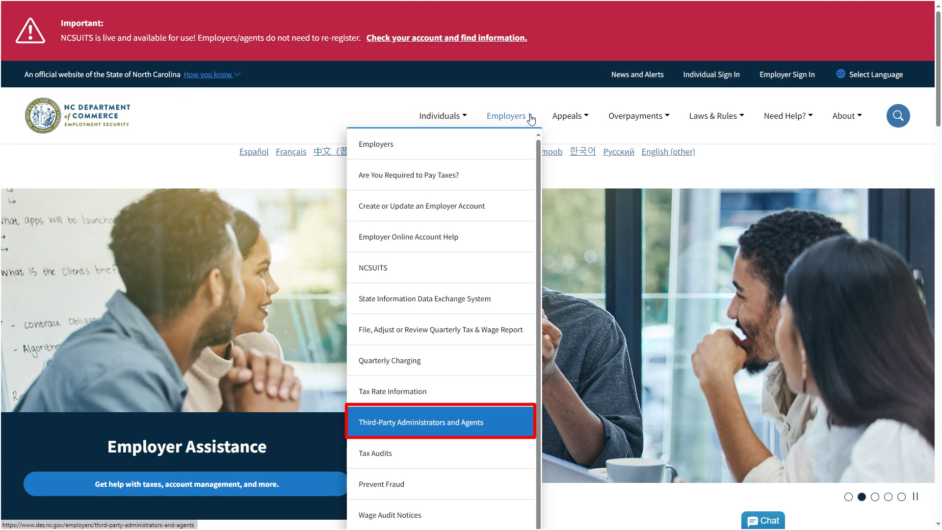
left_click(469, 423)
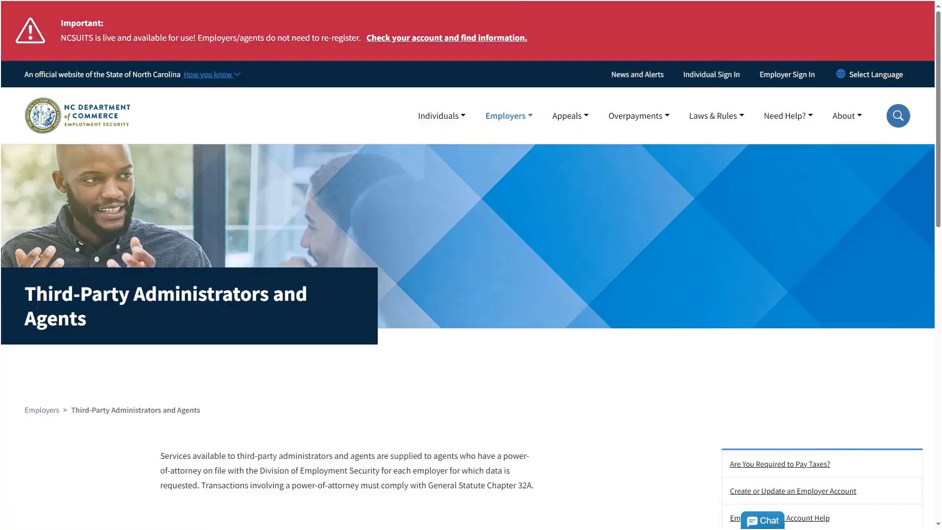
scroll(786, 338, "down", 5)
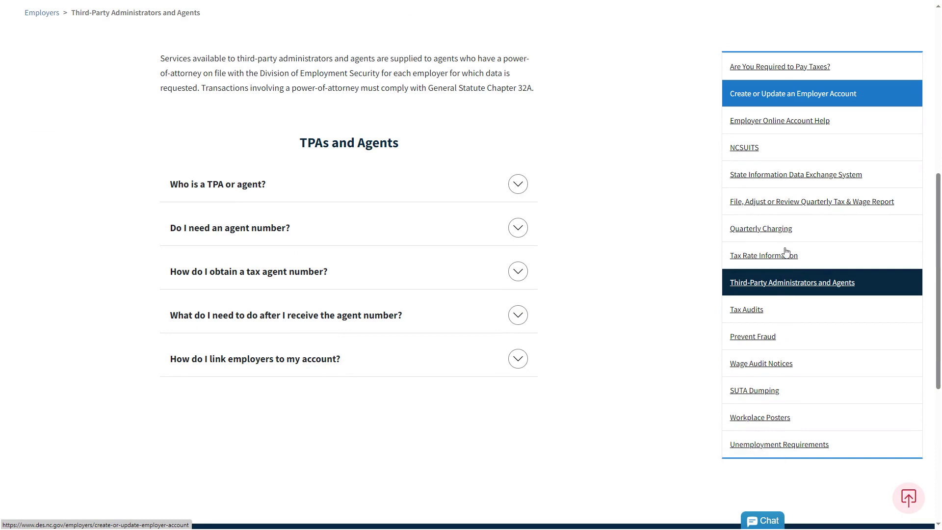
left_click(788, 95)
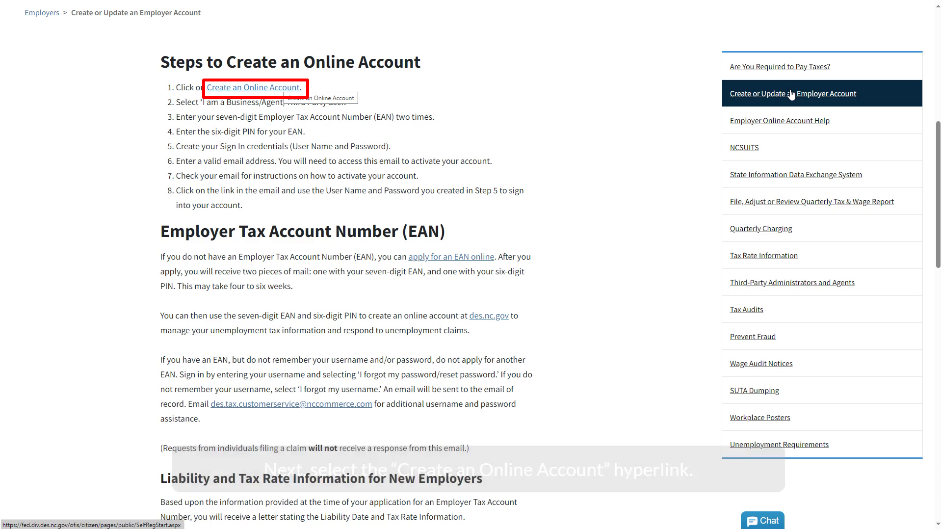
Step: Start a new online account sign-up as a Business/Agent/Third Party user, passing the robot check
left_click(281, 88)
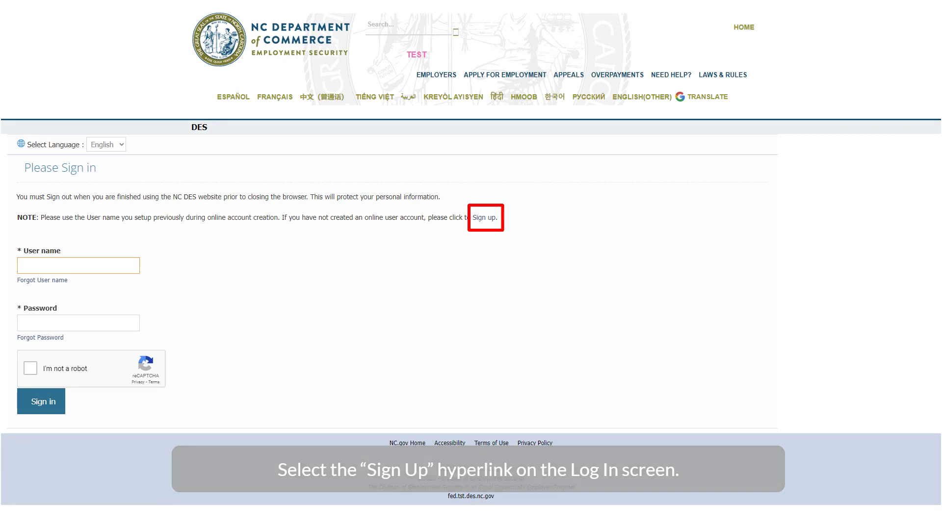
left_click(484, 218)
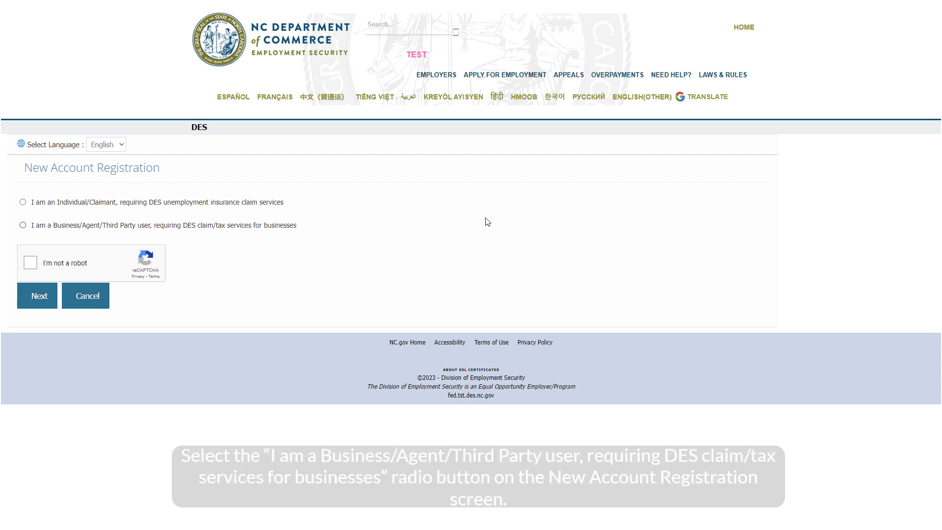
left_click(23, 226)
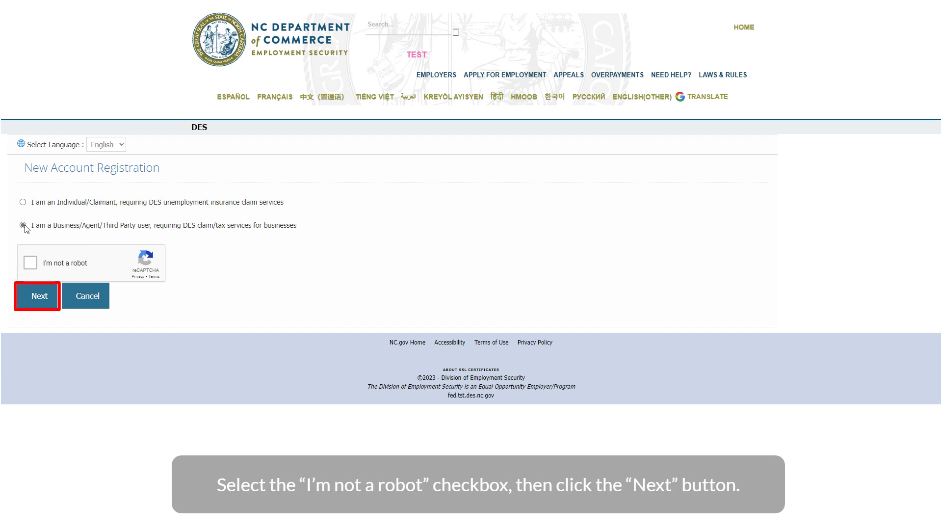
left_click(31, 261)
left_click(37, 297)
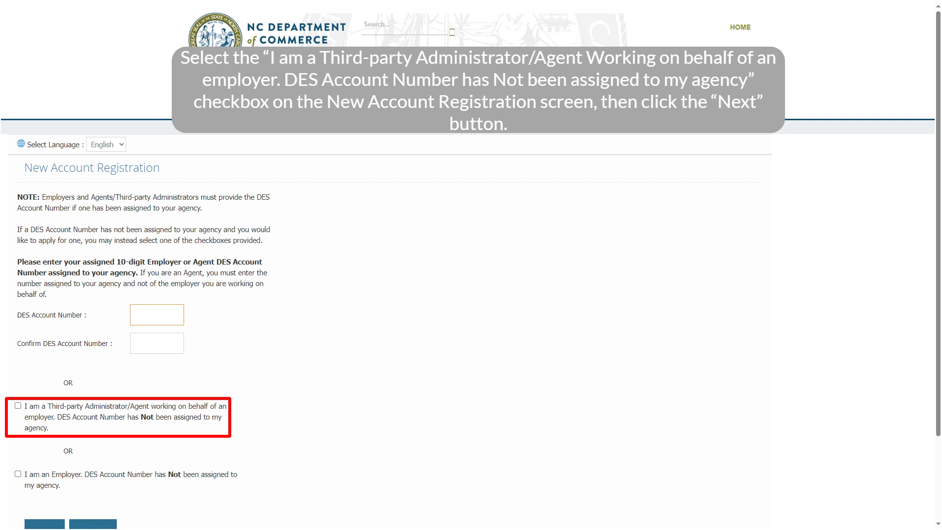
Step: Declare a Third-party Administrator/Agent without a DES account number and continue to Business Account Creation
scroll(471, 265, "down", 2)
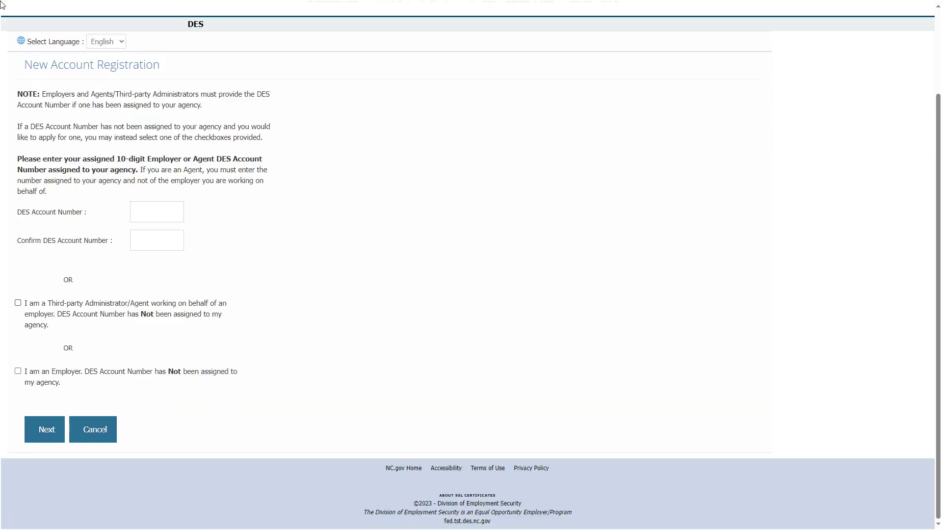
left_click(18, 304)
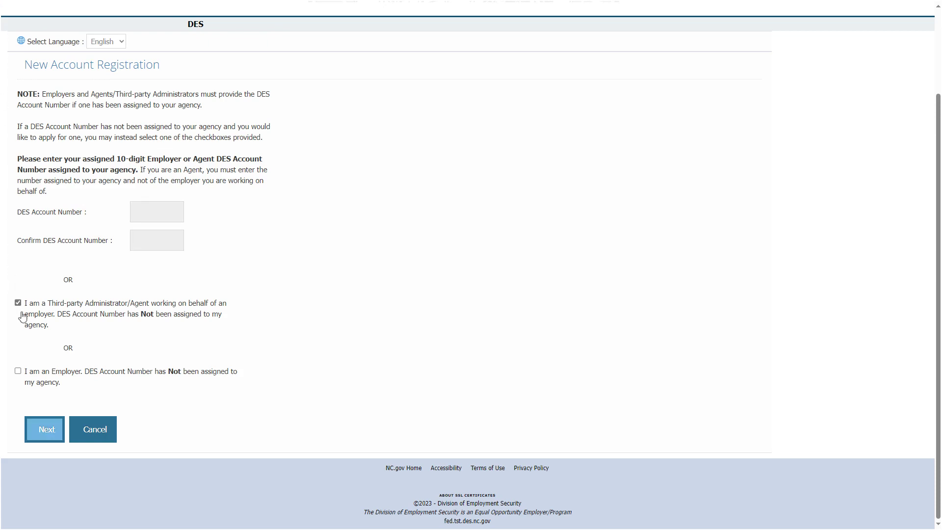
left_click(43, 430)
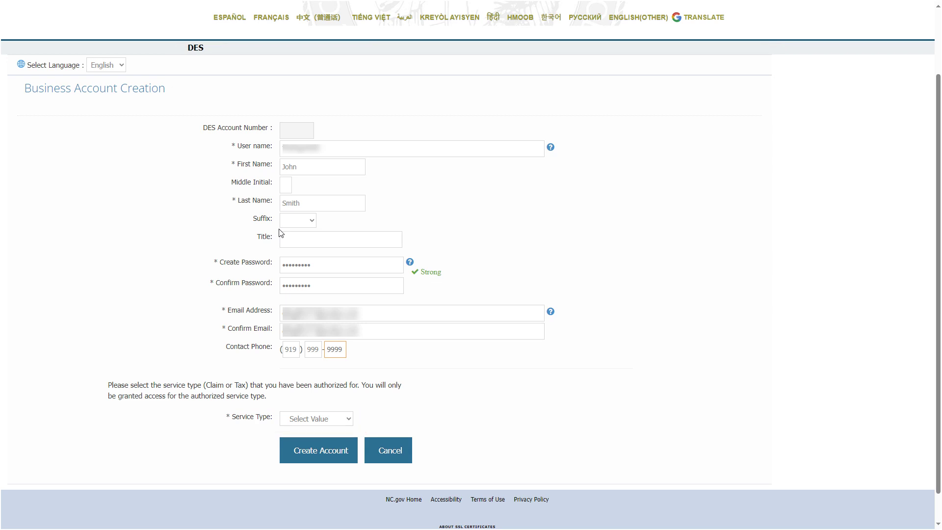
Step: Choose Tax as the service type and create the business account
left_click(349, 421)
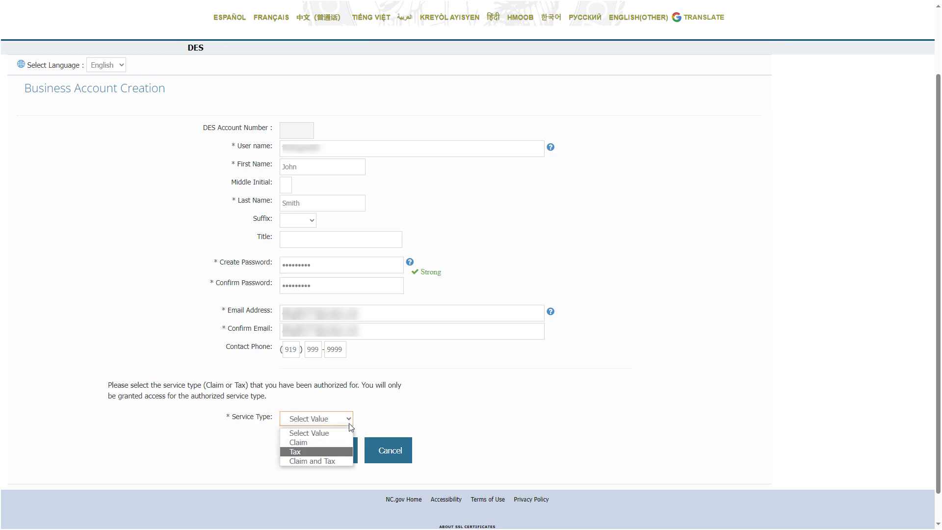
left_click(342, 450)
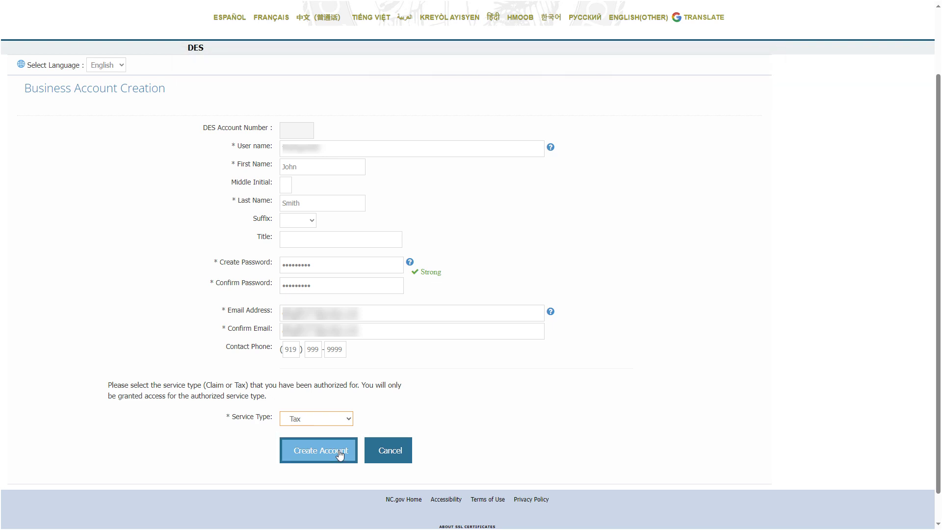
left_click(339, 454)
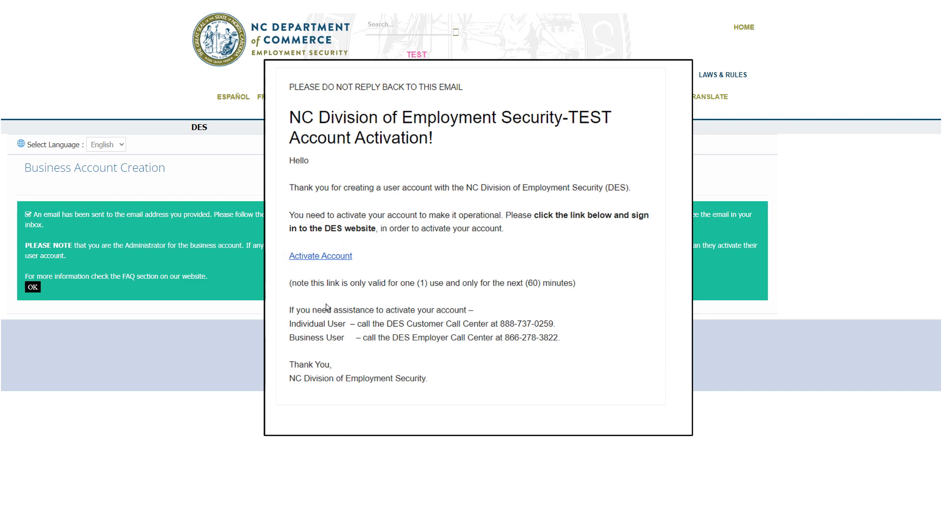
Step: Activate the new account from the activation e-mail and return to the sign-in page
left_click(318, 257)
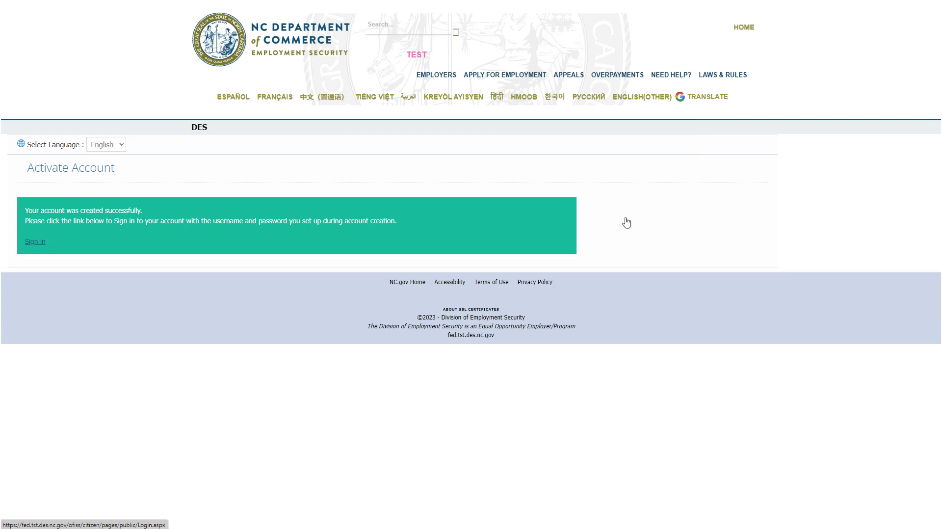
left_click(39, 243)
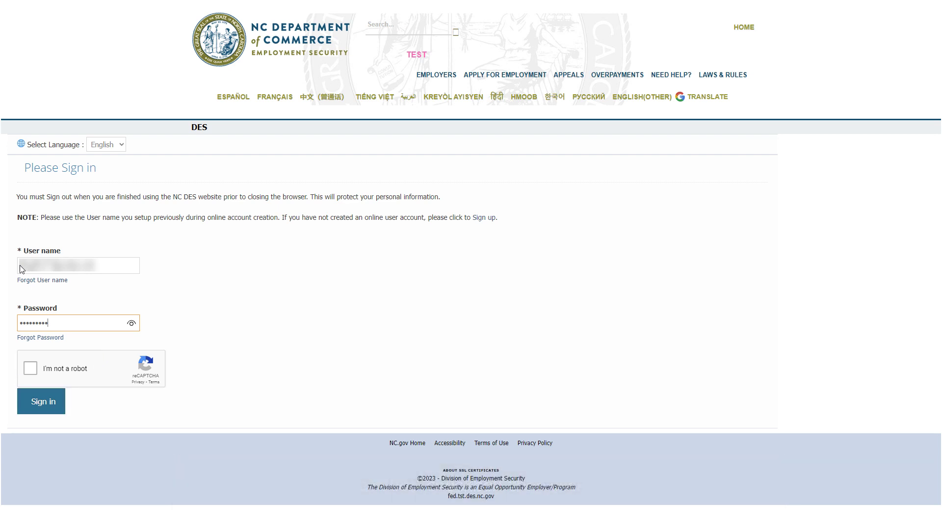
Step: Complete the robot check and sign in with the new account's credentials
left_click(31, 368)
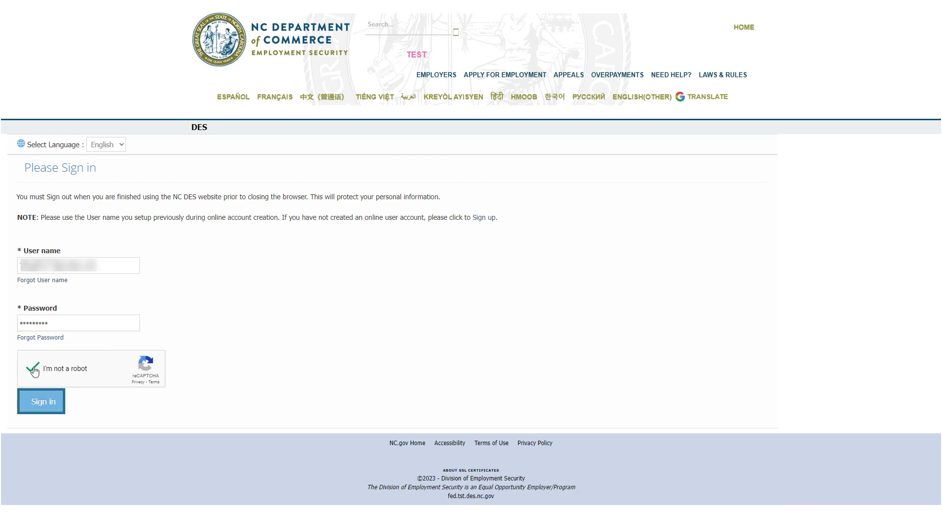
left_click(43, 401)
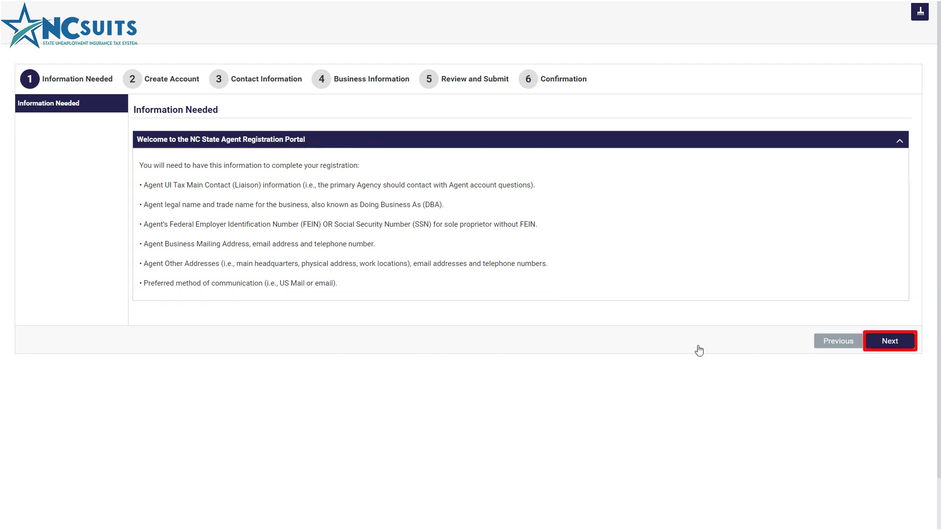
Step: Enter the contact's name, e-mail and office telephone, then continue to Business Information
left_click(901, 342)
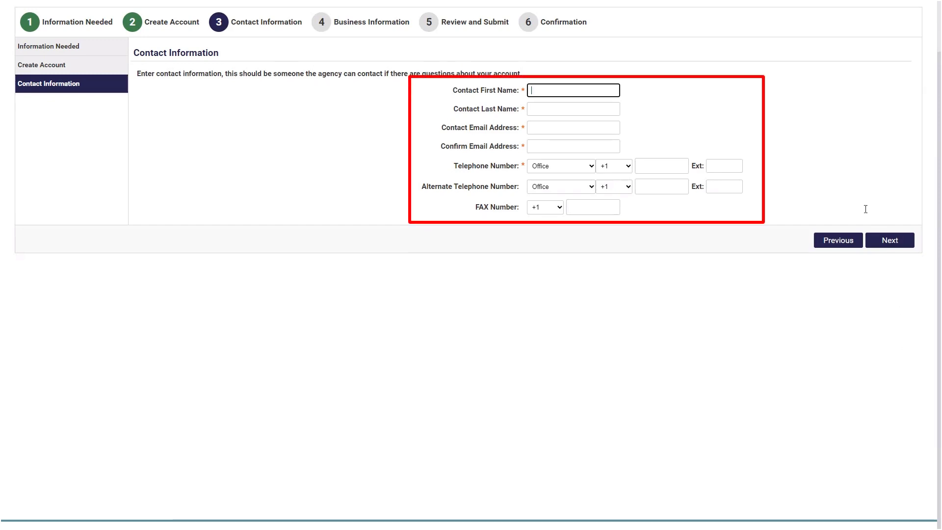
type("JOHN")
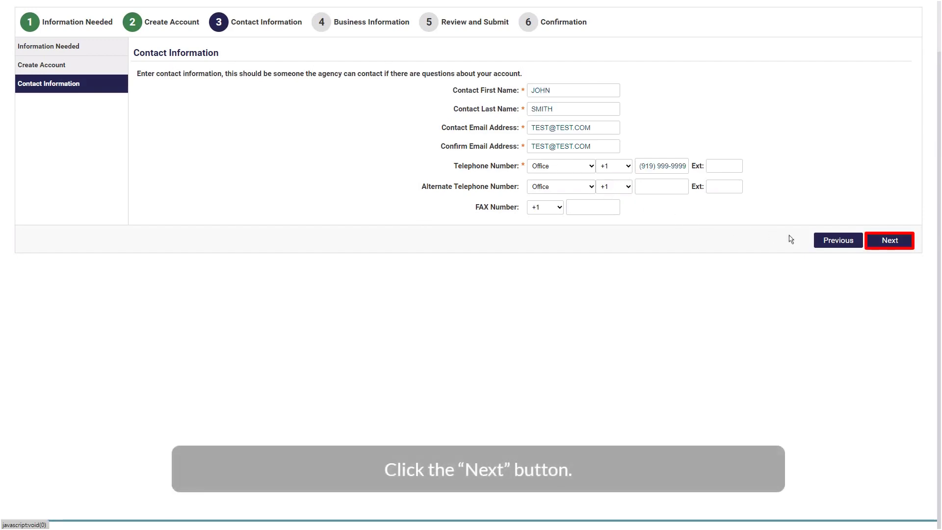
left_click(891, 243)
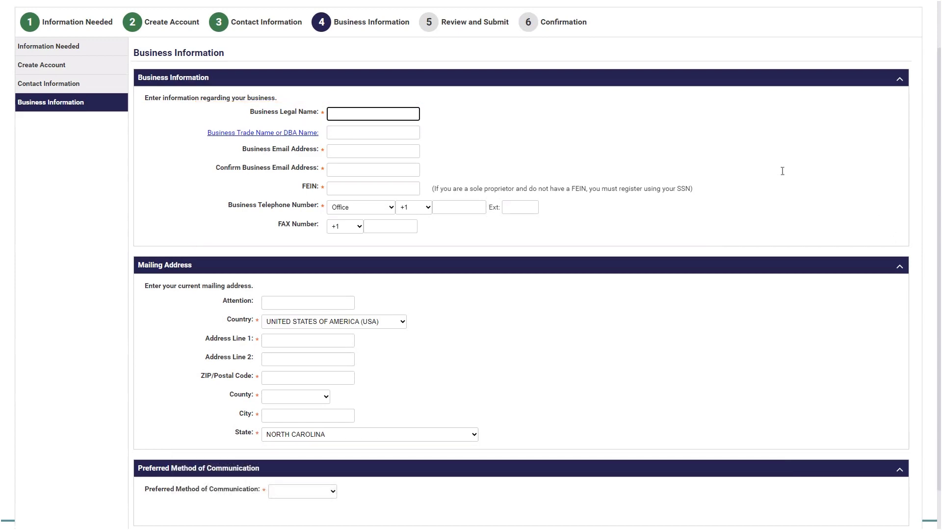
Step: Enter business name AGENCY 123 and the mailing address, including the contact's attention line
type("AGENCY 123")
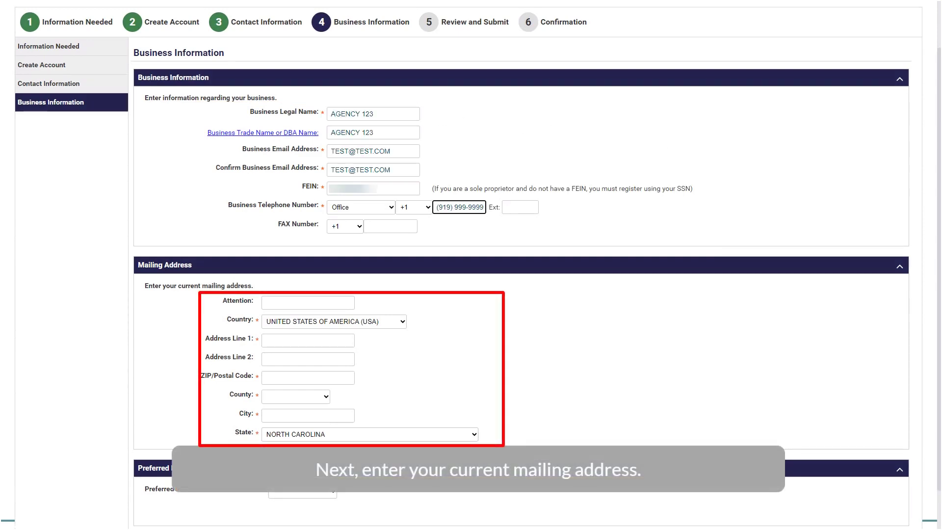
scroll(308, 259, "down", 1)
left_click(308, 260)
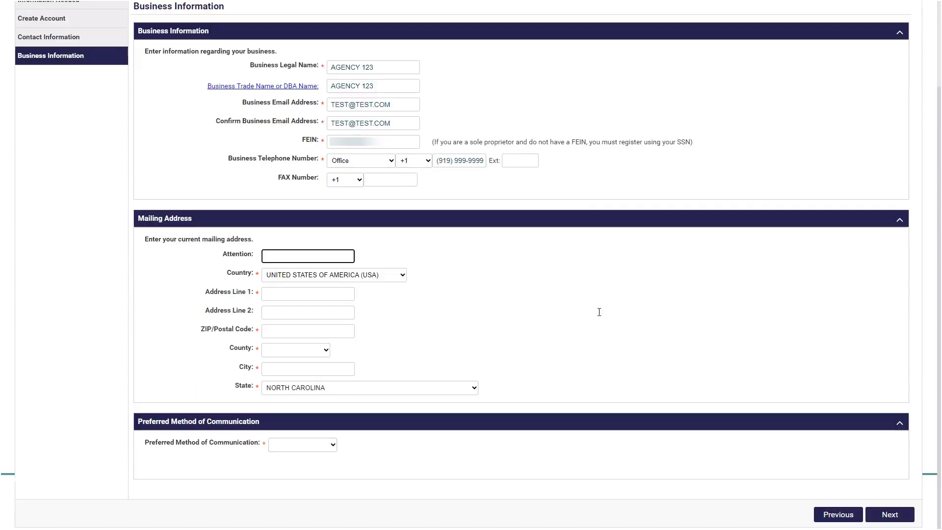
type("JOHN SMITH")
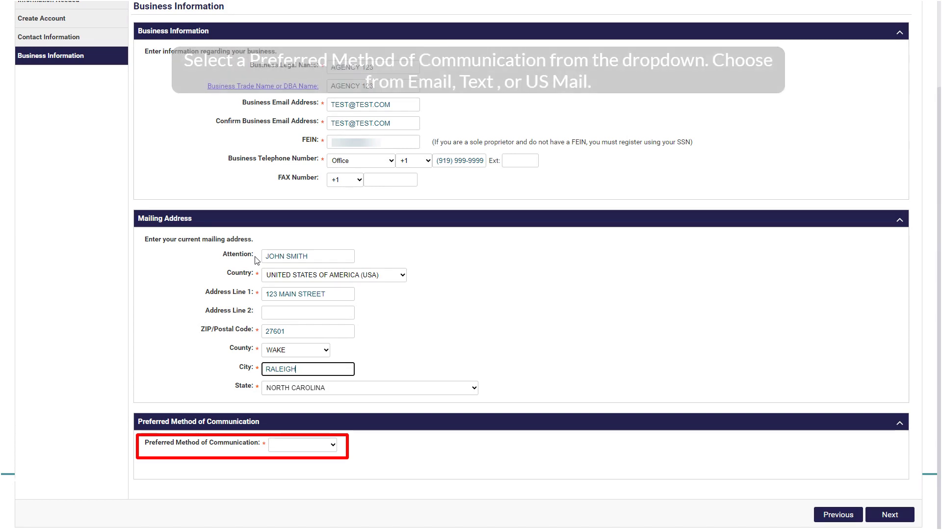
Step: Set Email as preferred communication, enter the contact's e-mail address, and submit for address validation
left_click(332, 449)
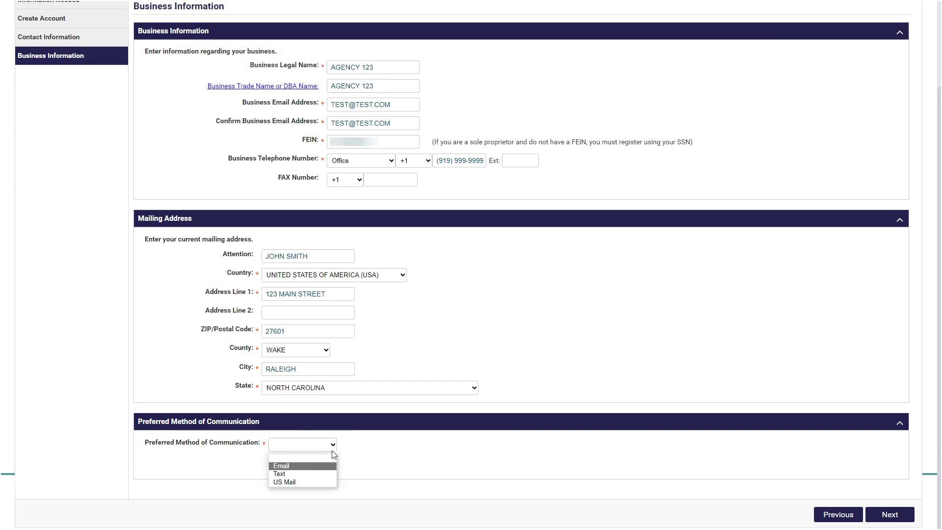
left_click(309, 466)
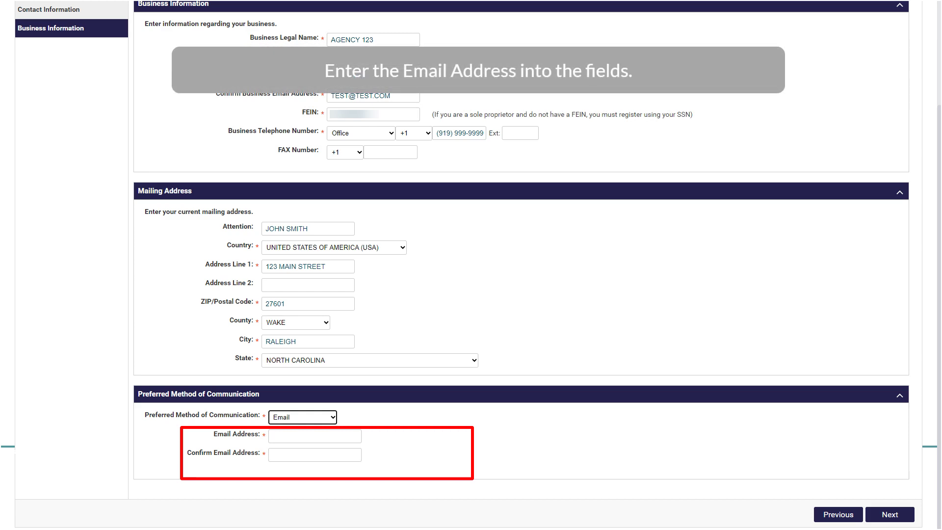
left_click(331, 437)
type("TEST@TEST.COM")
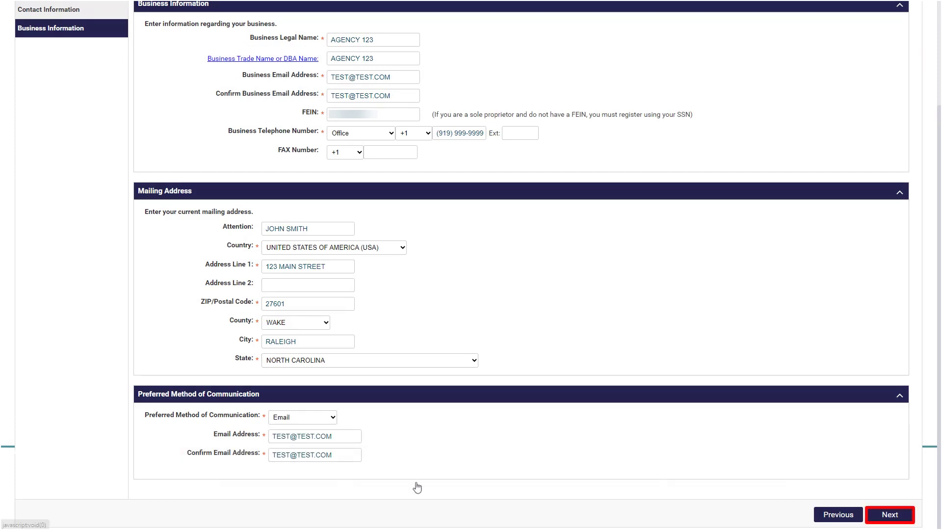
left_click(906, 513)
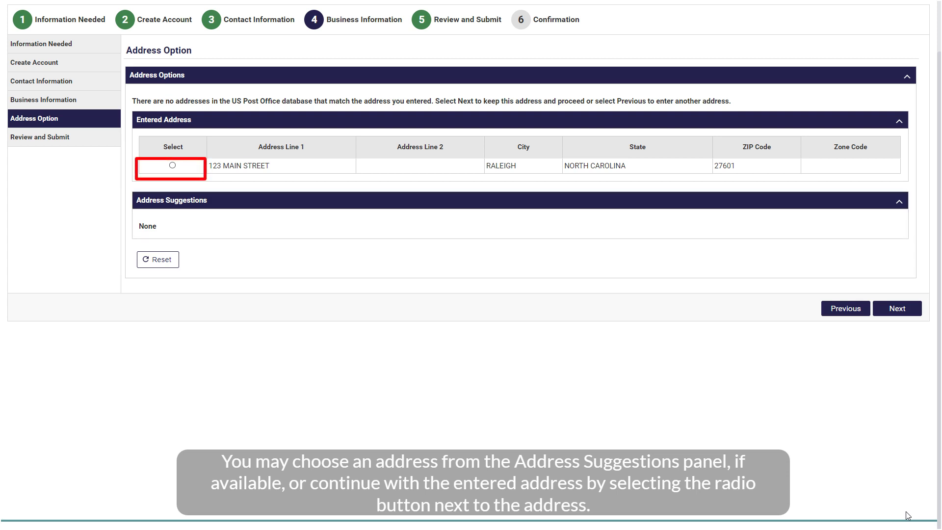
Step: Keep the unmatched Entered Address as the mailing address and continue
left_click(173, 166)
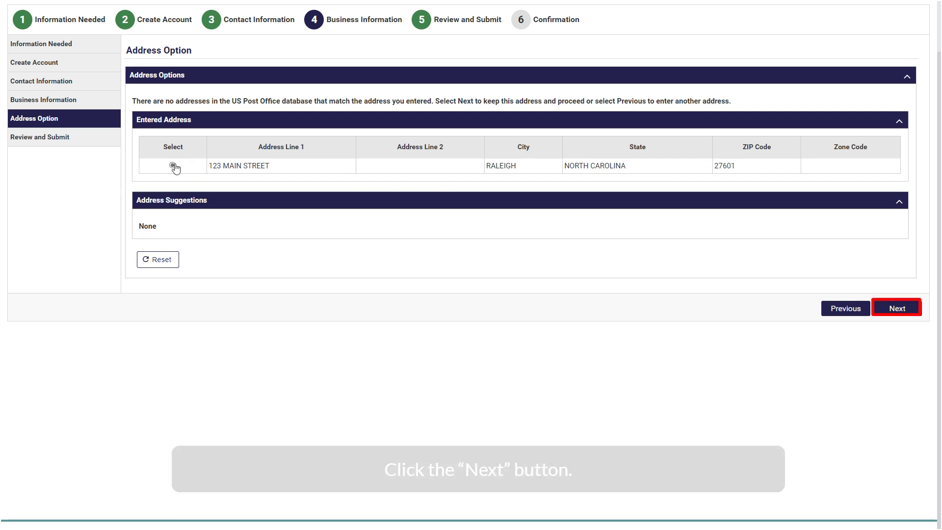
left_click(891, 310)
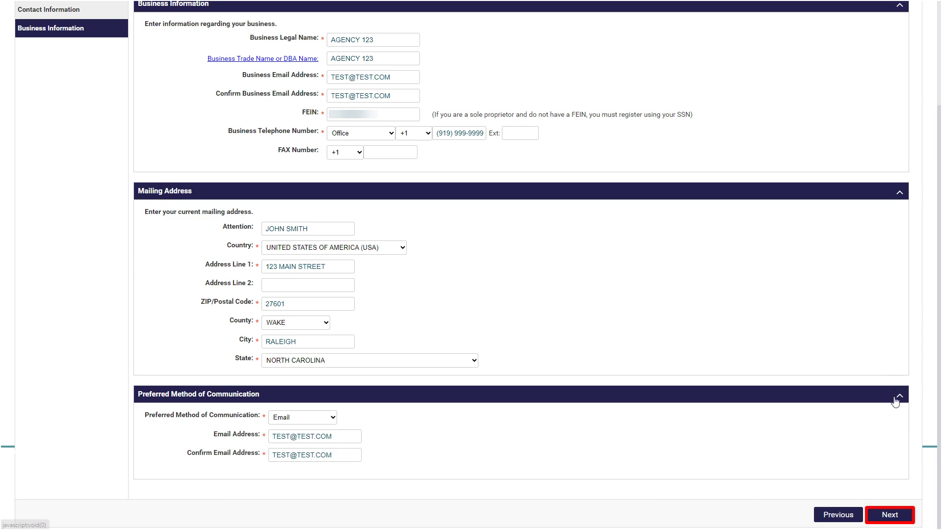
Step: Tick the Certification Statement, submit the agent registration, and close the confirmation
left_click(907, 516)
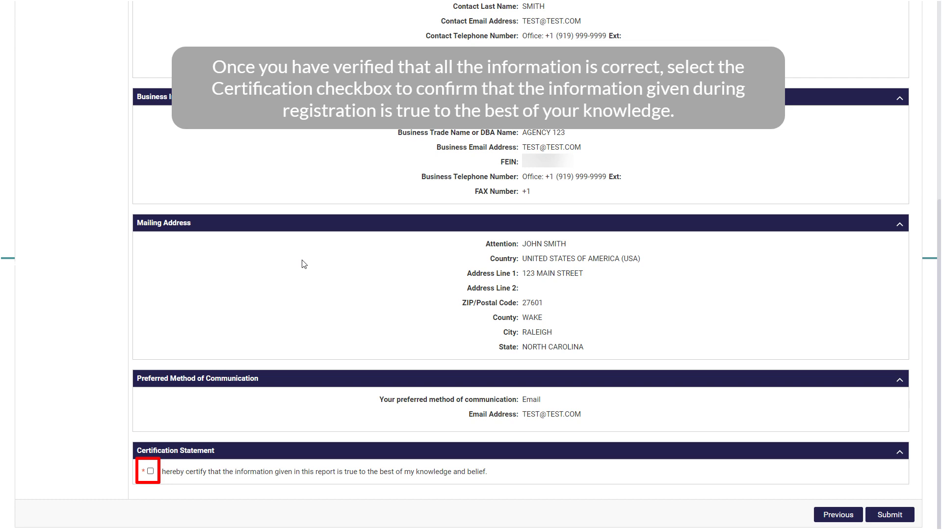
left_click(150, 471)
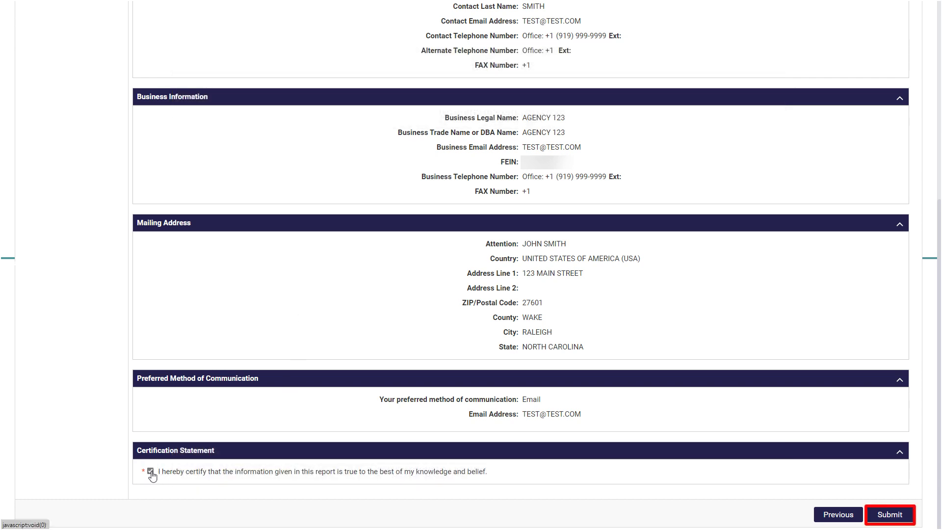
left_click(891, 518)
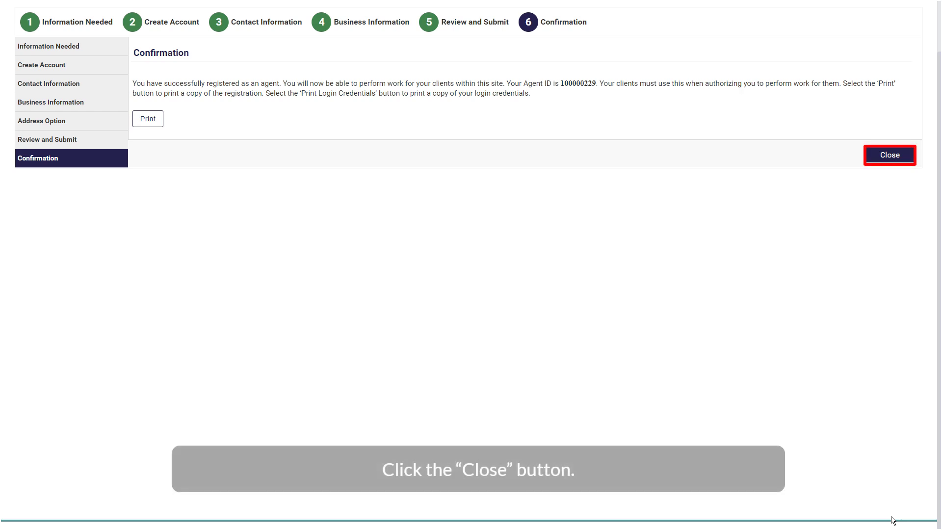
left_click(884, 156)
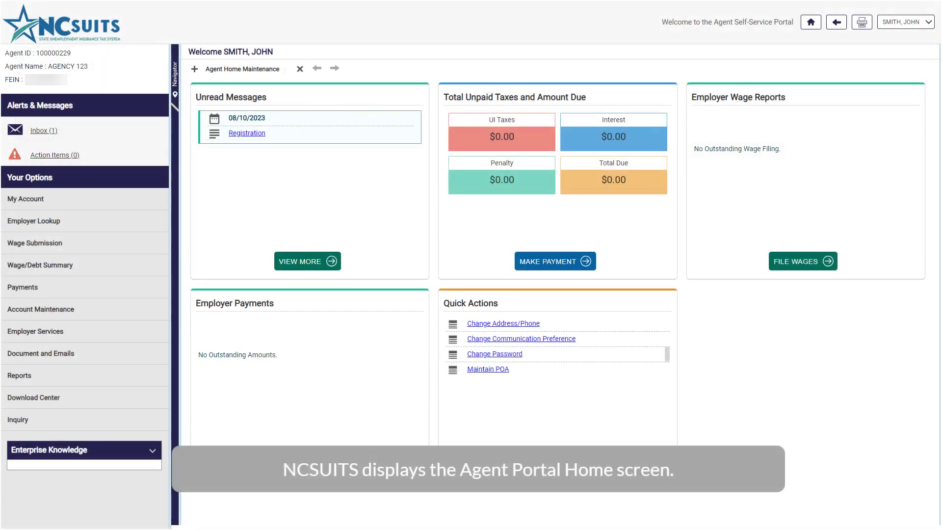